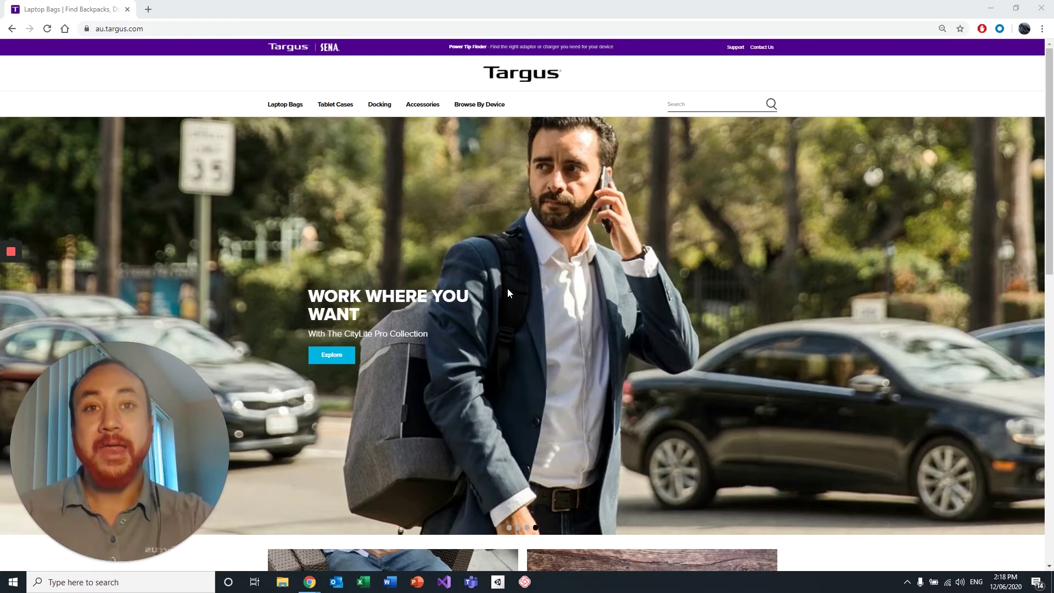
Search for Control Panel and go to its Hardware and Sound page.
left_click(140, 582)
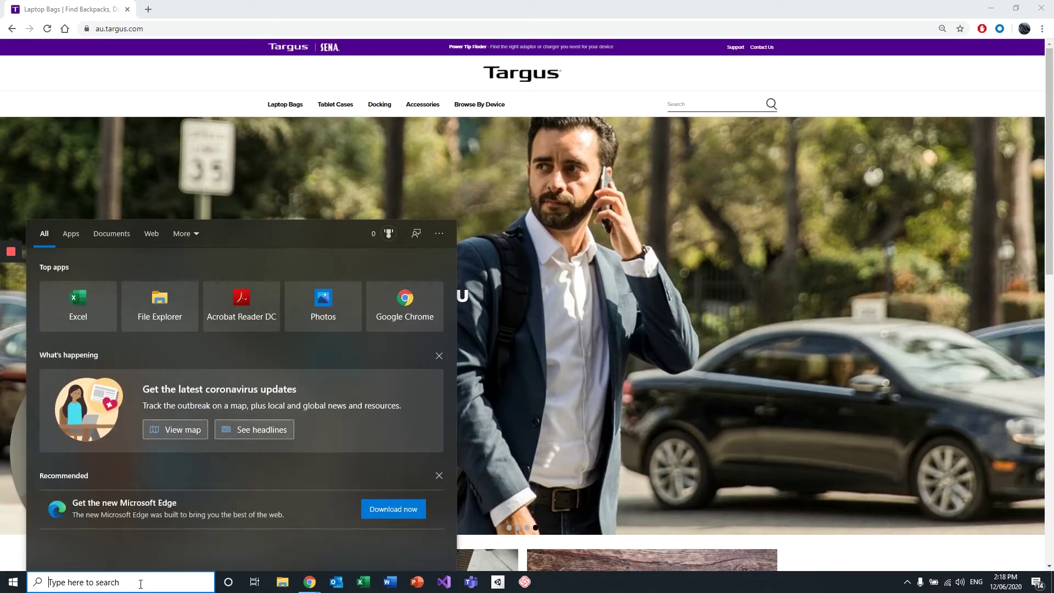
type("cont")
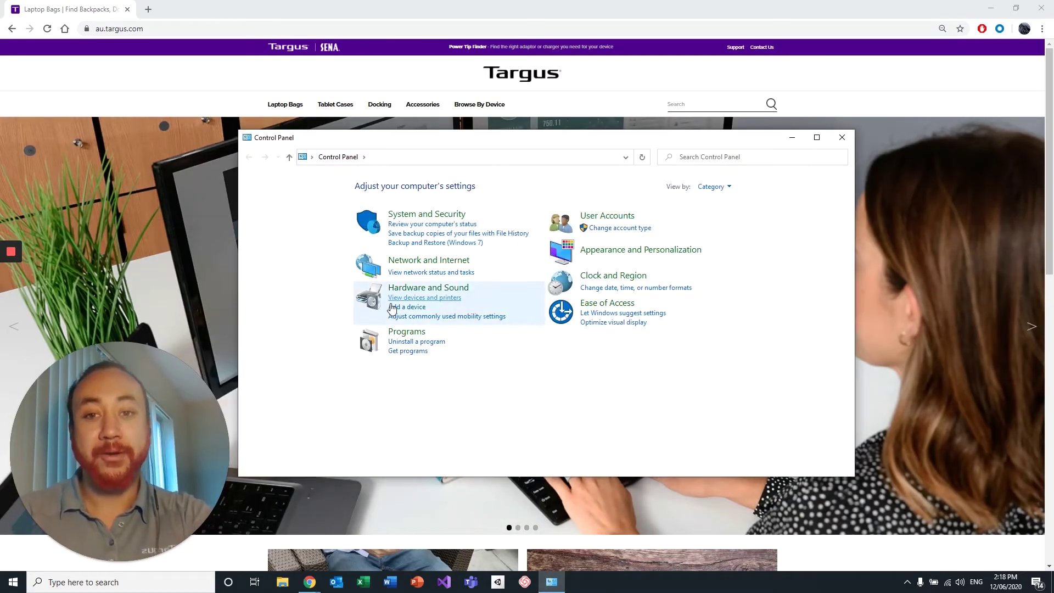
left_click(401, 289)
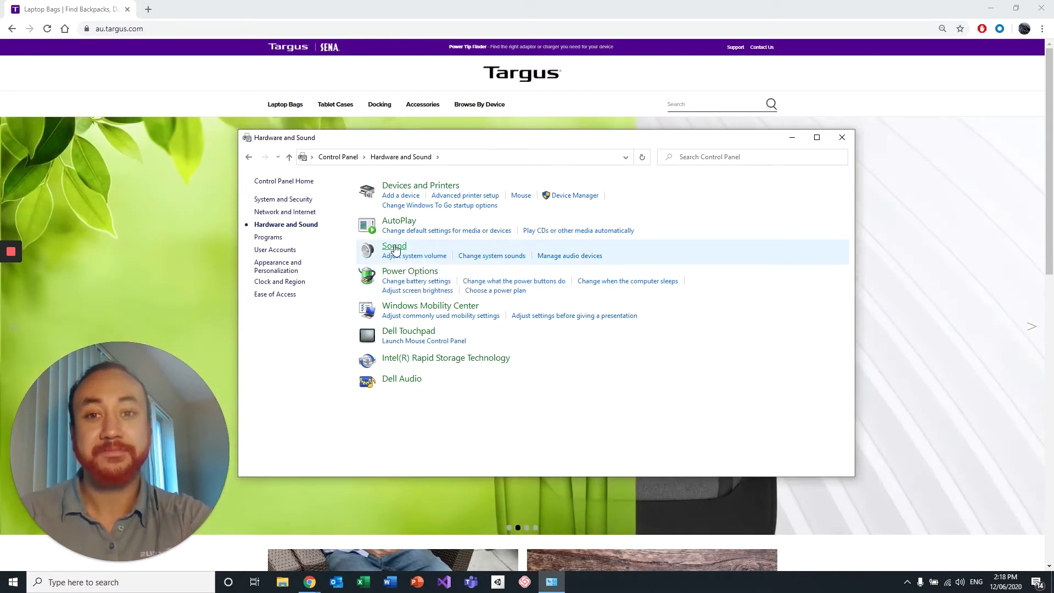
Bring up the Sound dialog listing playback devices and centre it on screen.
left_click(398, 255)
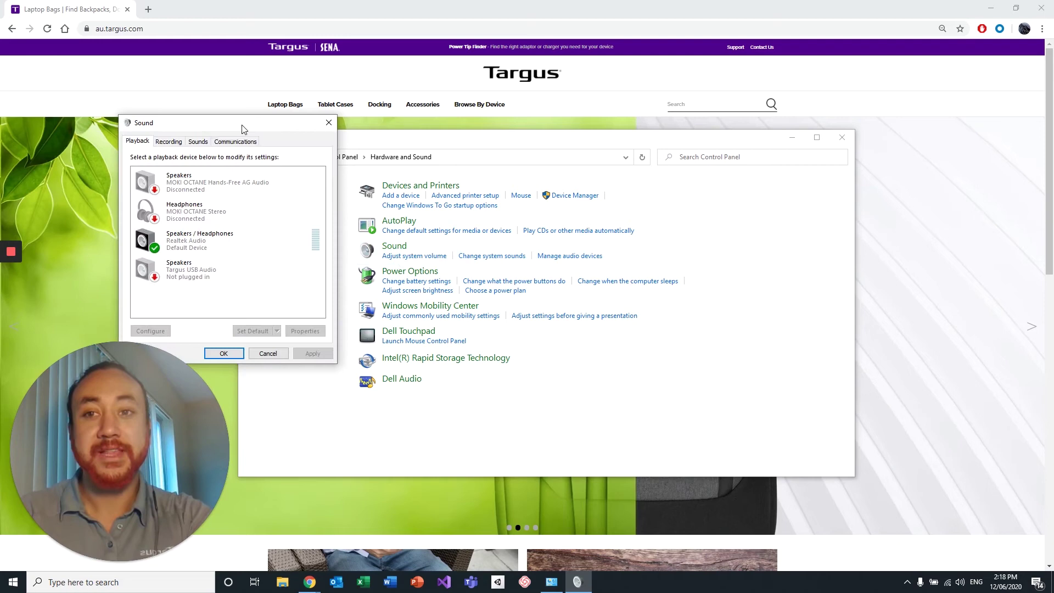
mouse_move(242, 129)
left_mouse_down()
mouse_move(317, 156)
mouse_move(577, 171)
left_mouse_up()
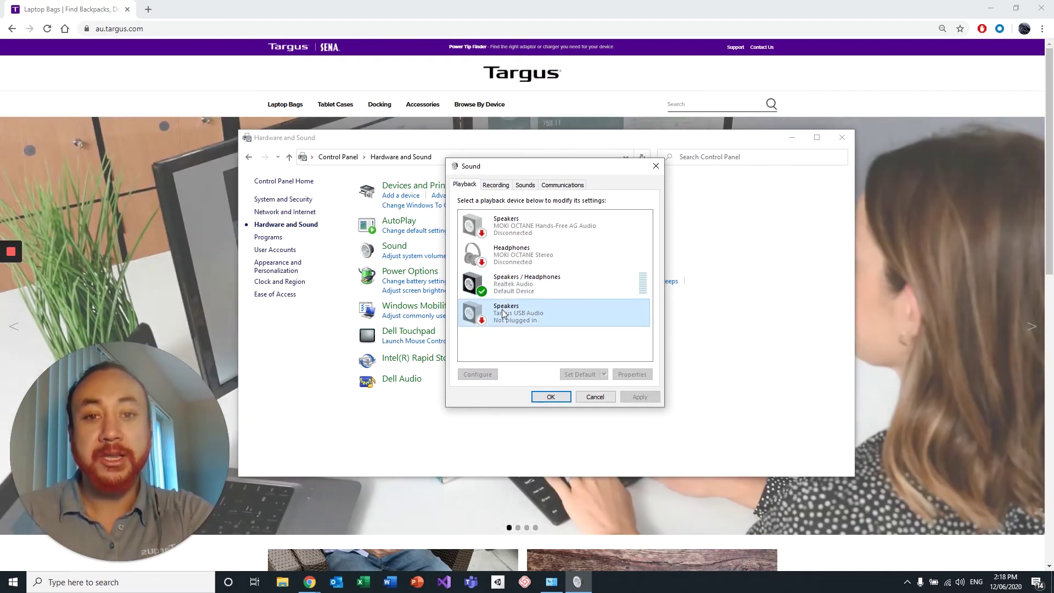
Disable the Targus USB Audio speakers, leave Realtek Speakers/Headphones as default, and confirm with OK.
right_click(503, 311)
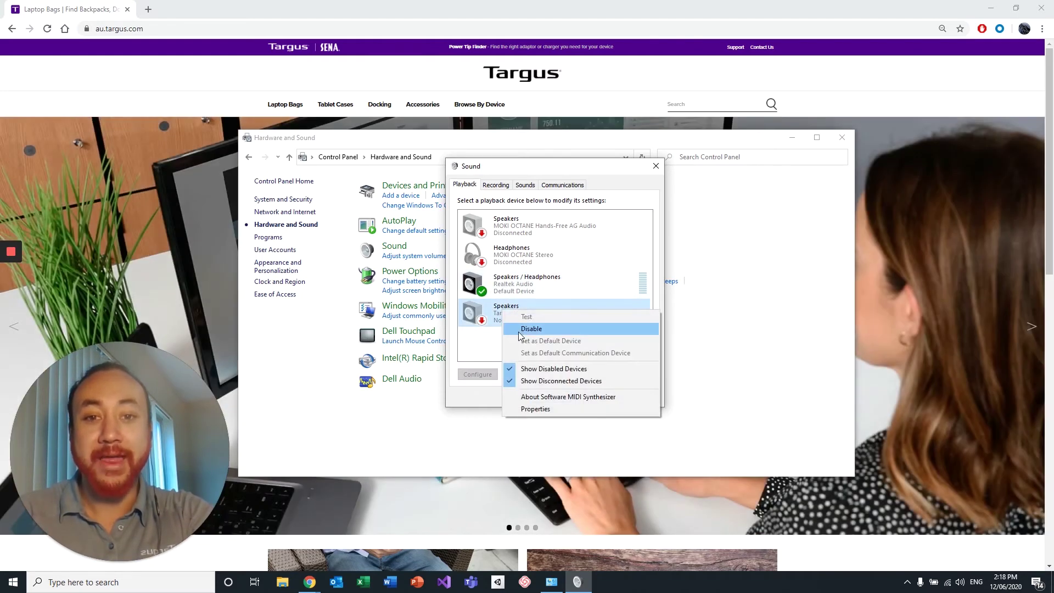
left_click(519, 329)
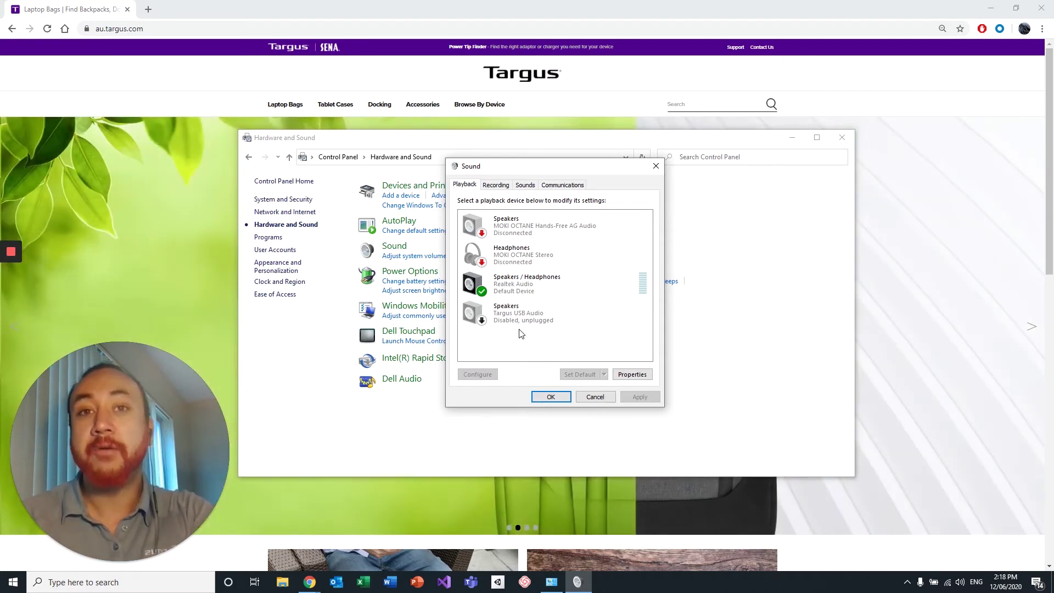
right_click(503, 288)
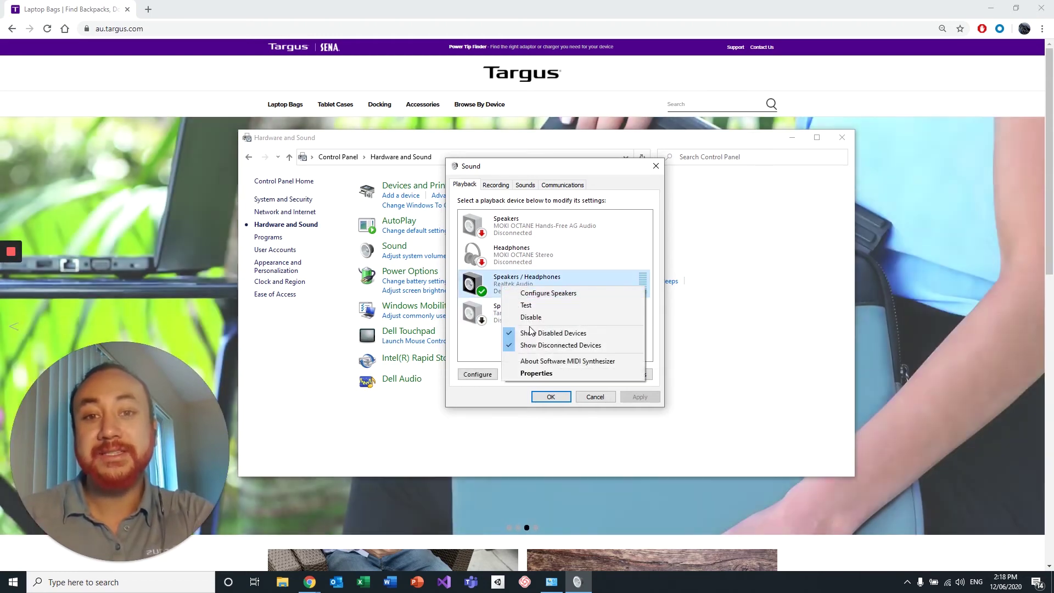
left_click(484, 335)
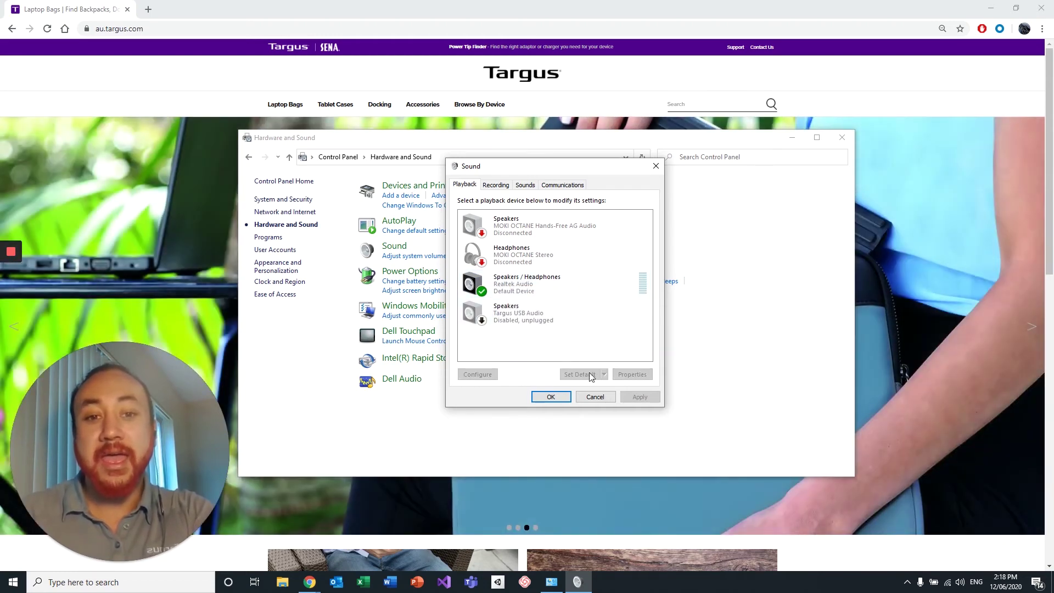
left_click(551, 399)
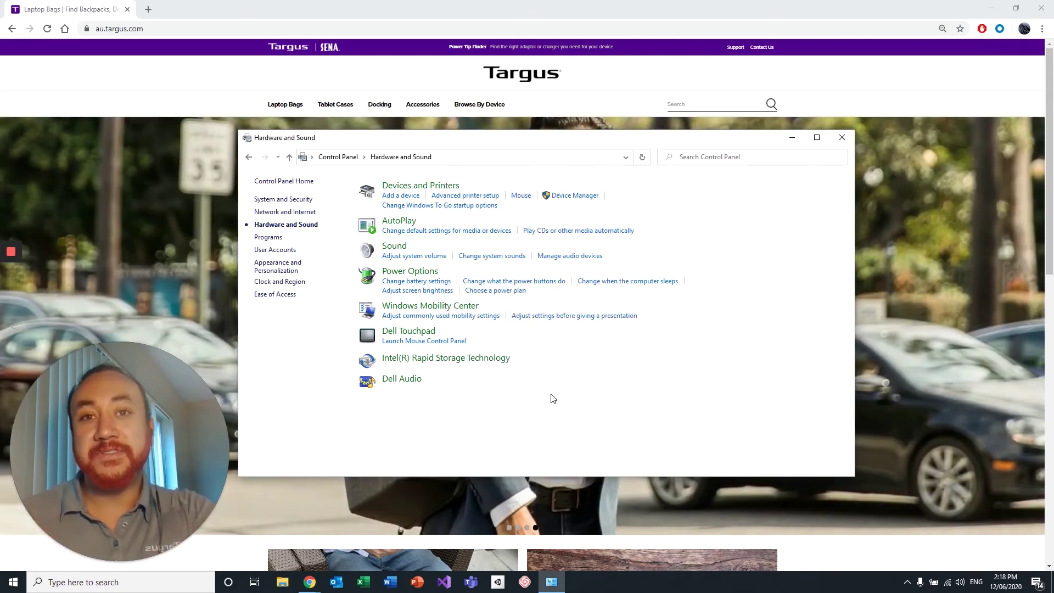